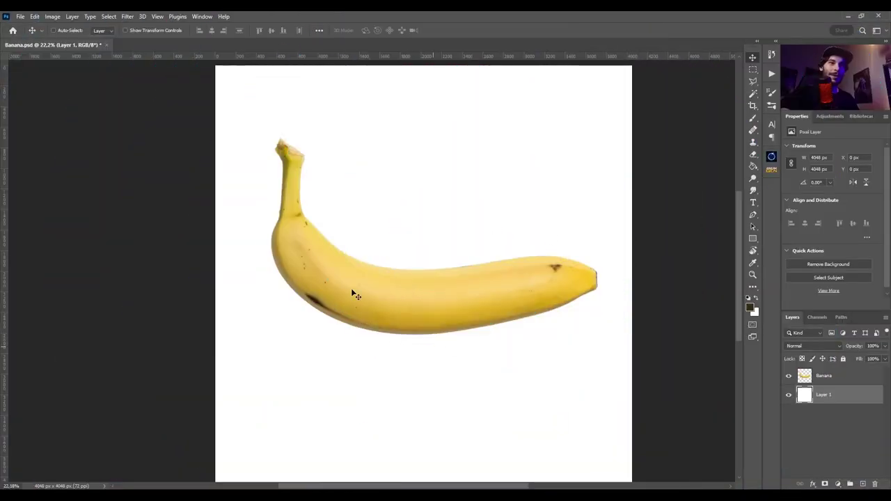
Duplicate the Banana layer as a hidden backup copy.
left_click(823, 378)
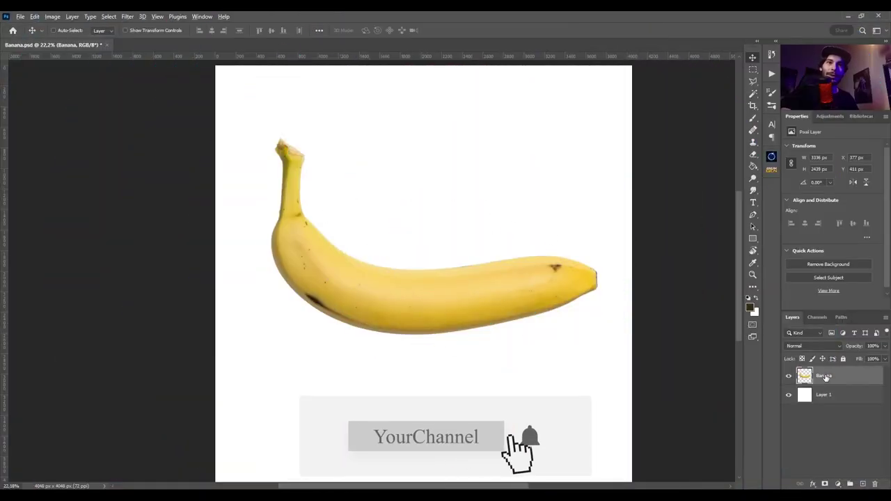
left_click_drag(824, 377, 819, 415)
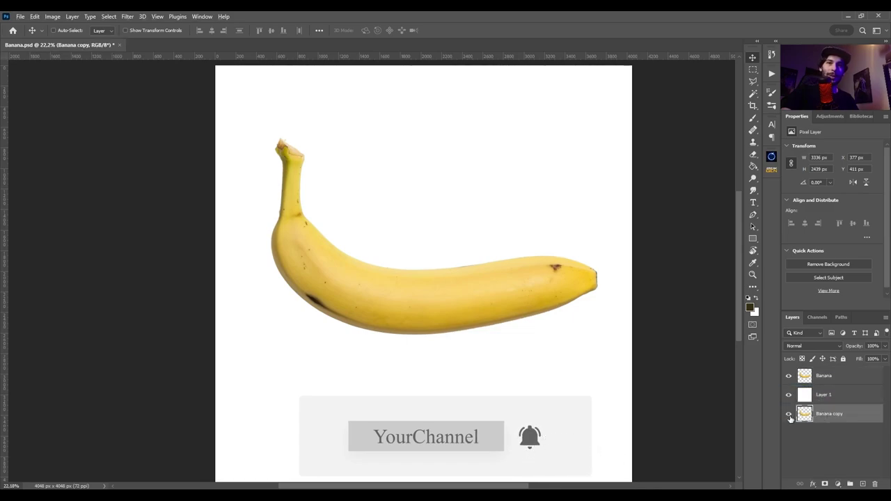
left_click(789, 414)
Paint a soft dark elliptical shadow beneath the banana on a new Layer 2.
left_click(833, 400)
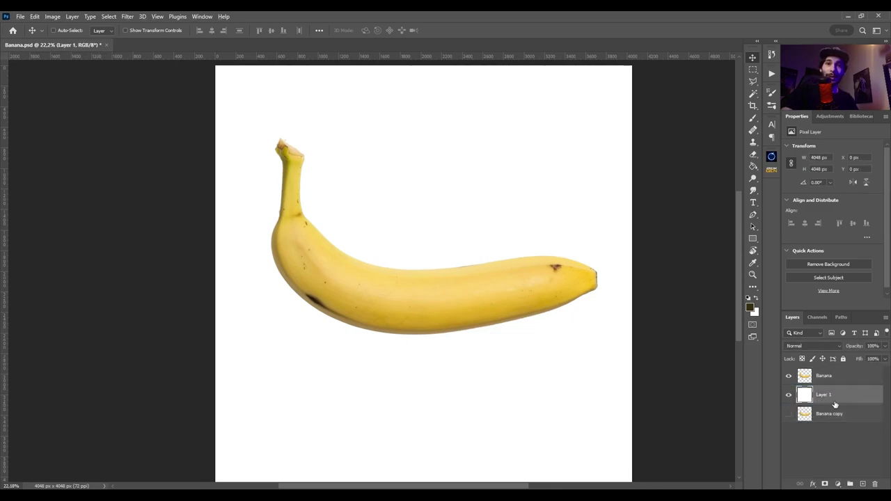
left_click(863, 484)
key("b")
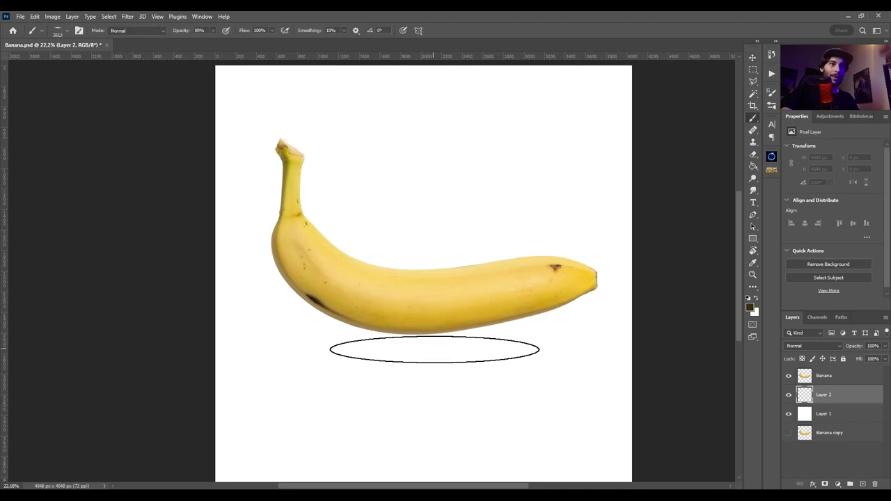
left_click(432, 354)
key("v")
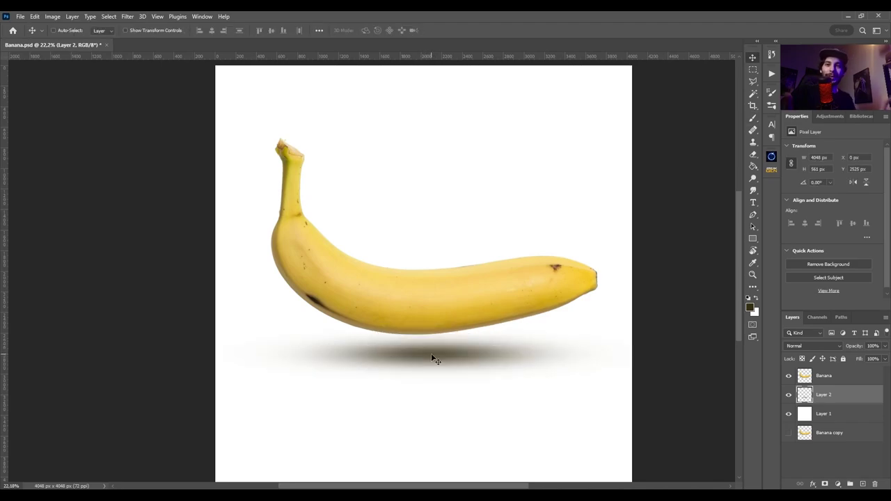
left_click(833, 380)
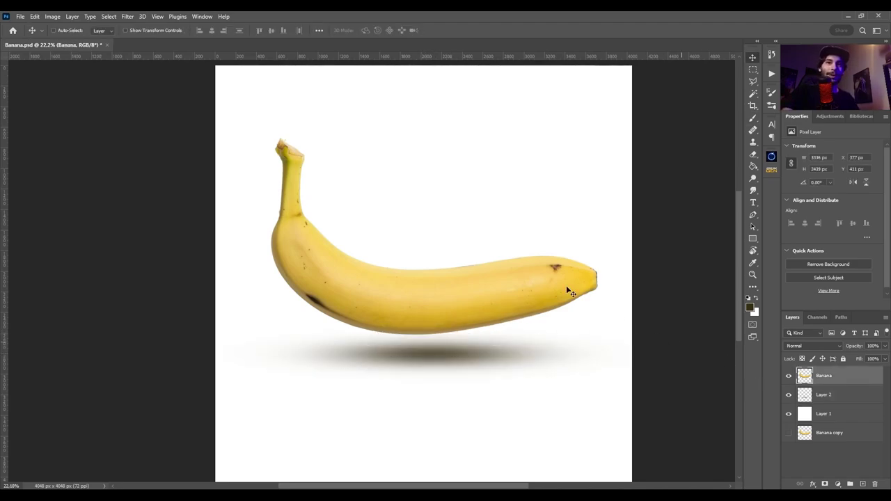
Add the text BANANA and move it down onto the banana's body.
key("t")
left_click(410, 197)
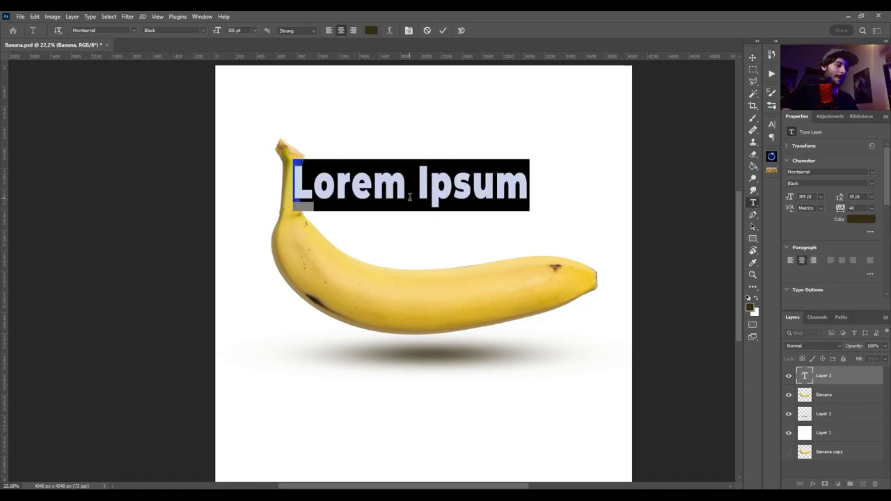
type("BANANA")
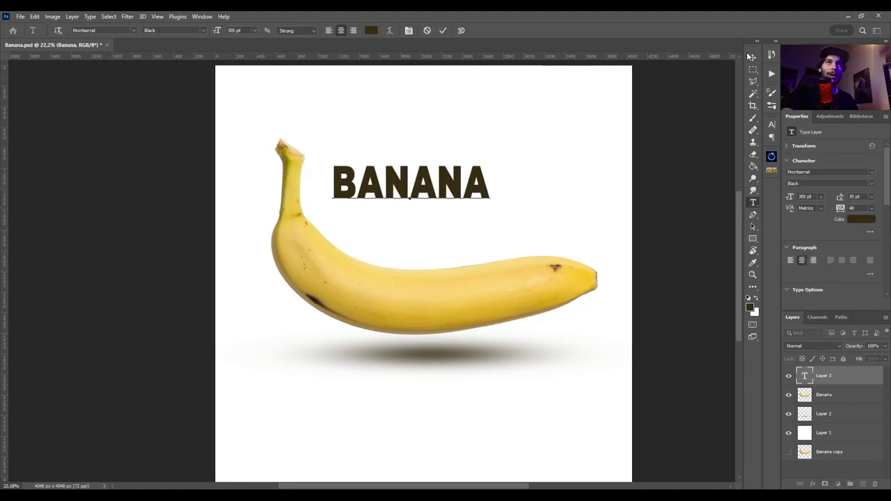
left_click(753, 57)
left_click_drag(442, 188, 456, 307)
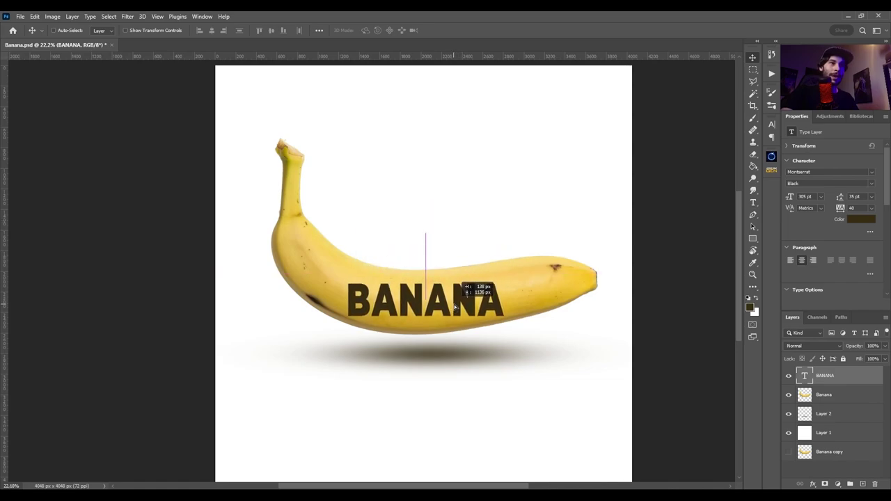
Scale the BANANA text up about 143%, to roughly 466 pt.
key("ctrl+t")
left_click_drag(505, 327, 547, 353)
key("Return")
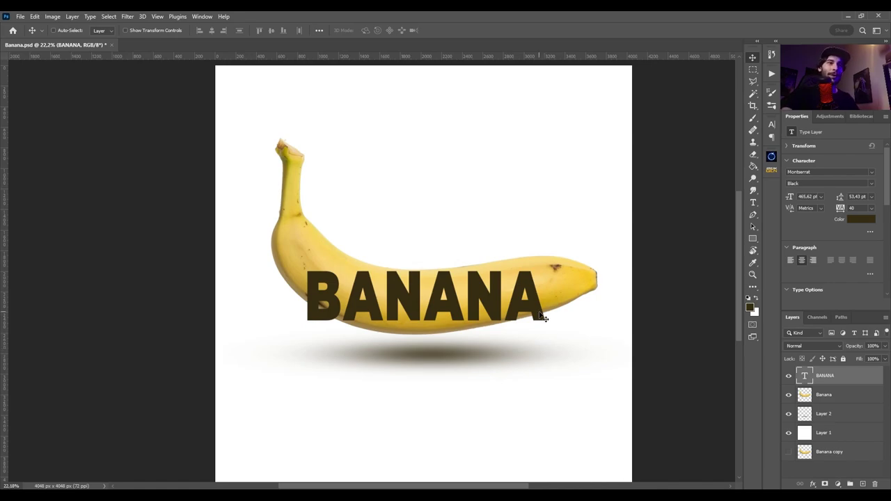
Rasterize the BANANA type layer into pixels.
right_click(829, 376)
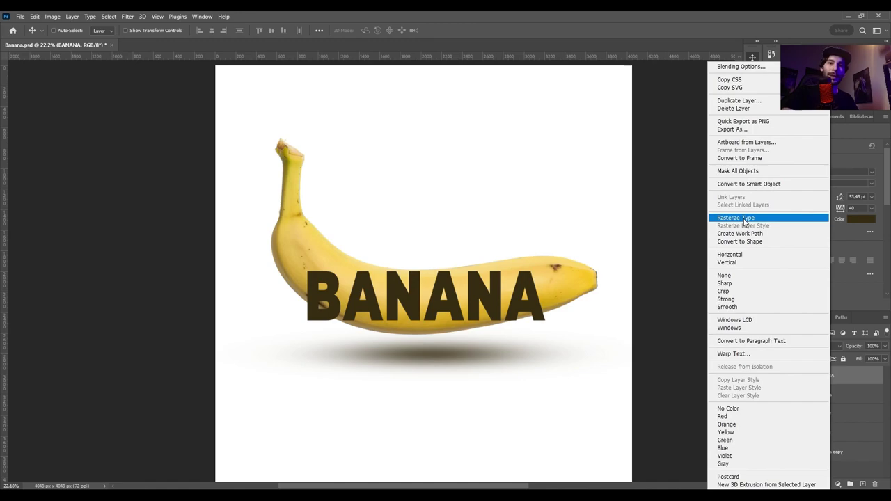
left_click(745, 218)
key("ctrl")
Warp the BANANA letters, lifting the left letters and right end along the banana.
key("ctrl+t")
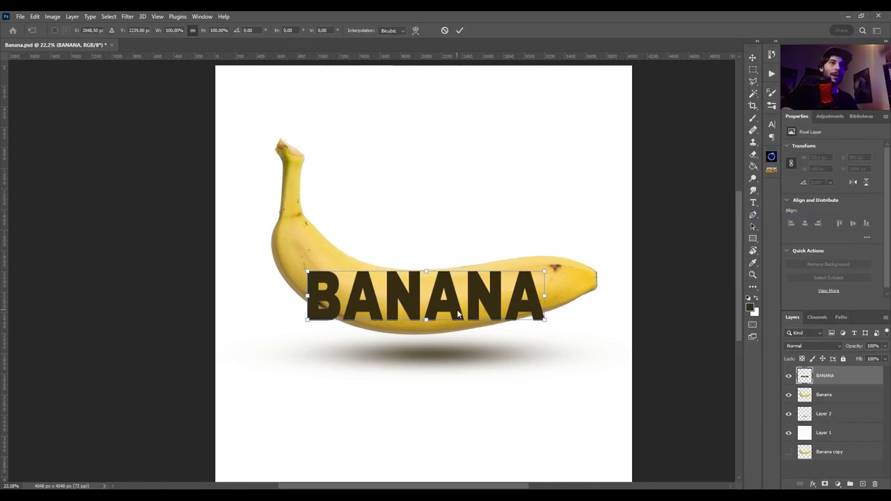
right_click(457, 113)
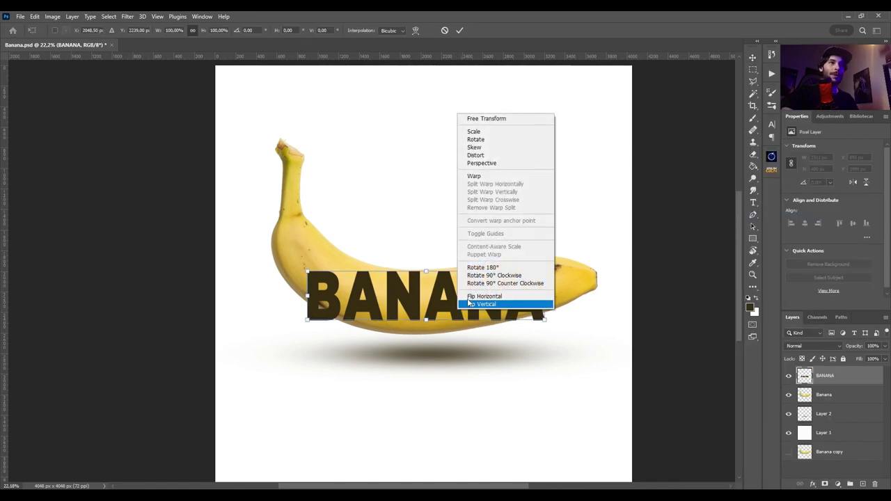
left_click(498, 178)
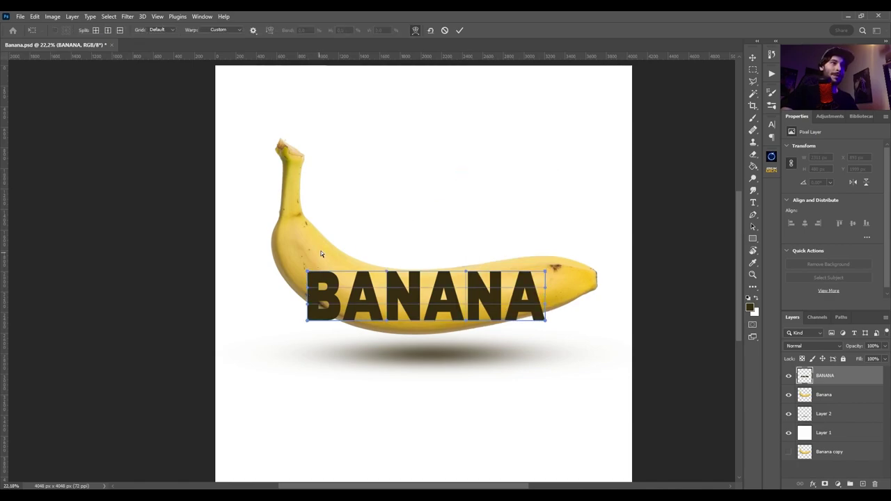
left_click_drag(308, 273, 329, 244)
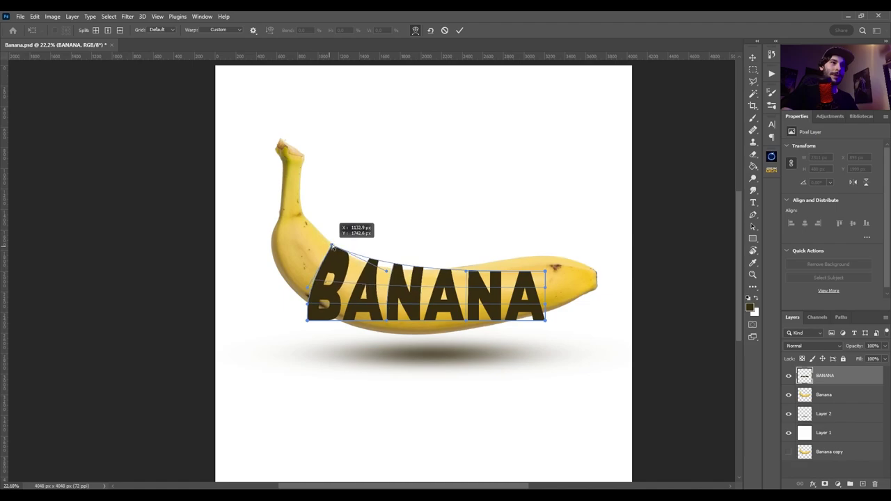
left_click_drag(388, 269, 383, 276)
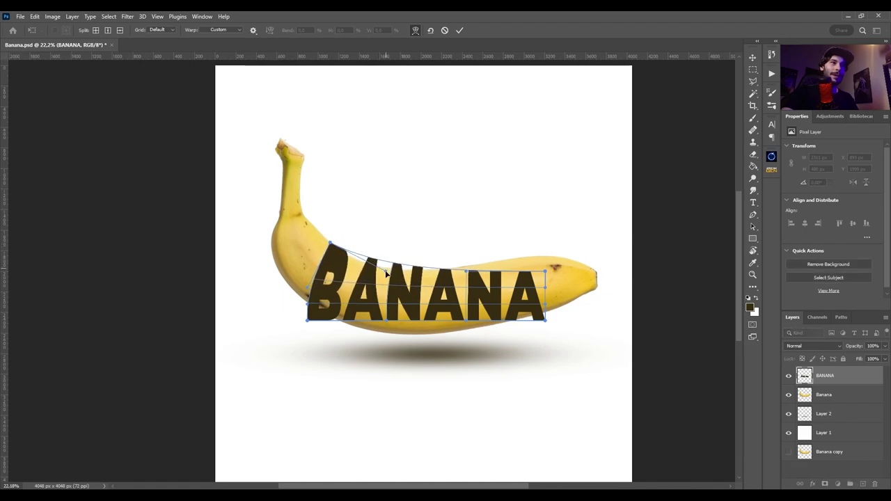
left_click_drag(546, 272, 547, 252)
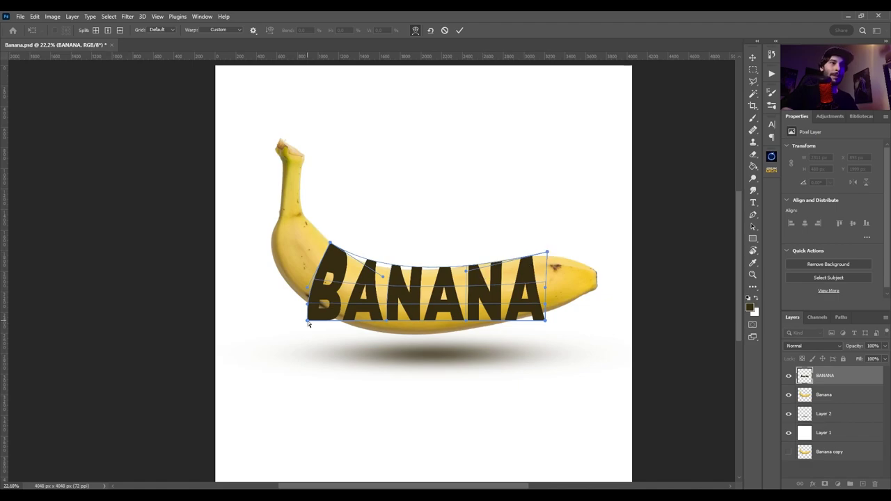
left_click_drag(308, 321, 330, 281)
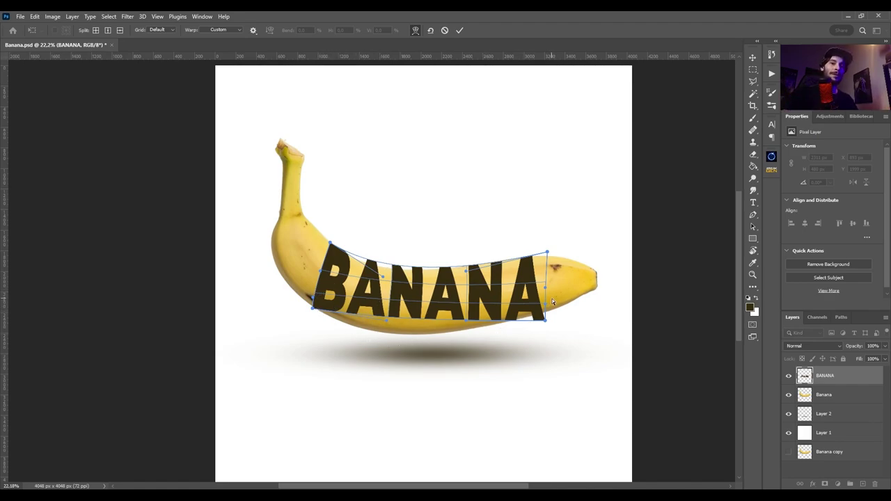
Refine the warp's bottom edge and corners to follow the banana's curve, then apply it.
mouse_move(387, 319)
left_mouse_down()
mouse_move(388, 335)
mouse_move(395, 298)
left_mouse_up()
left_click_drag(393, 329, 392, 332)
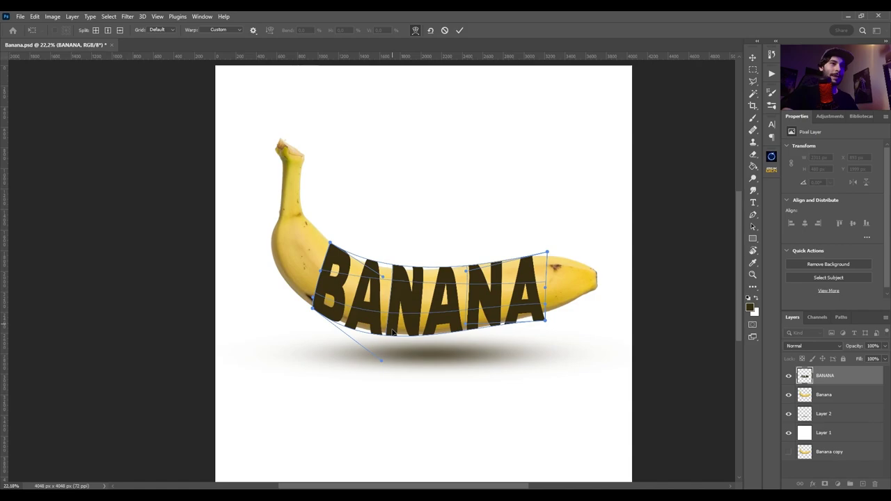
left_click_drag(469, 325, 469, 329)
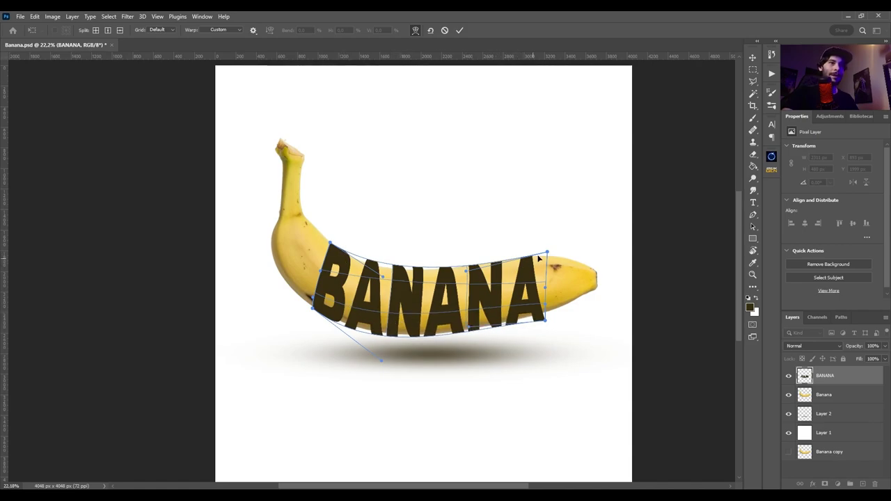
left_click_drag(547, 253, 546, 250)
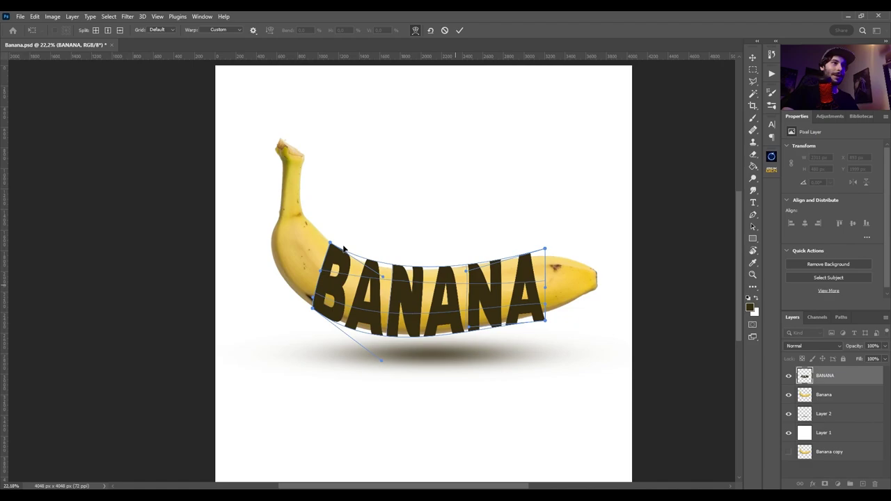
left_click_drag(332, 243, 331, 240)
left_click_drag(401, 276, 399, 280)
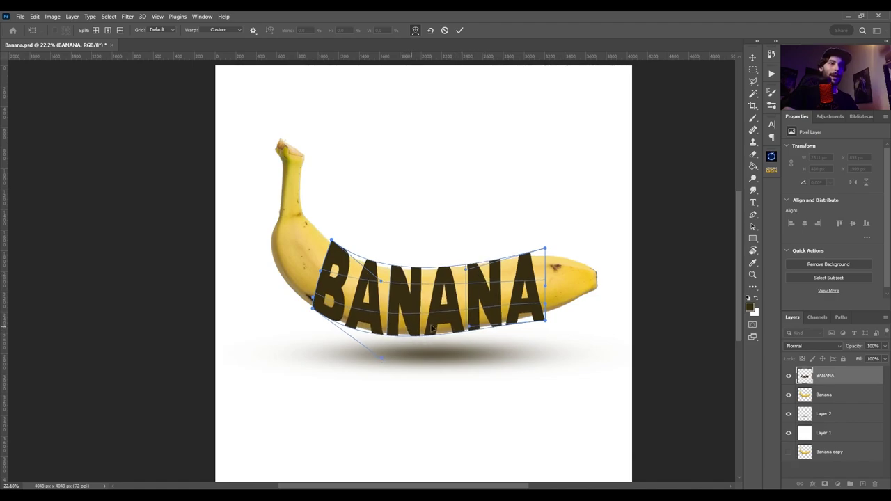
left_click_drag(546, 322, 546, 317)
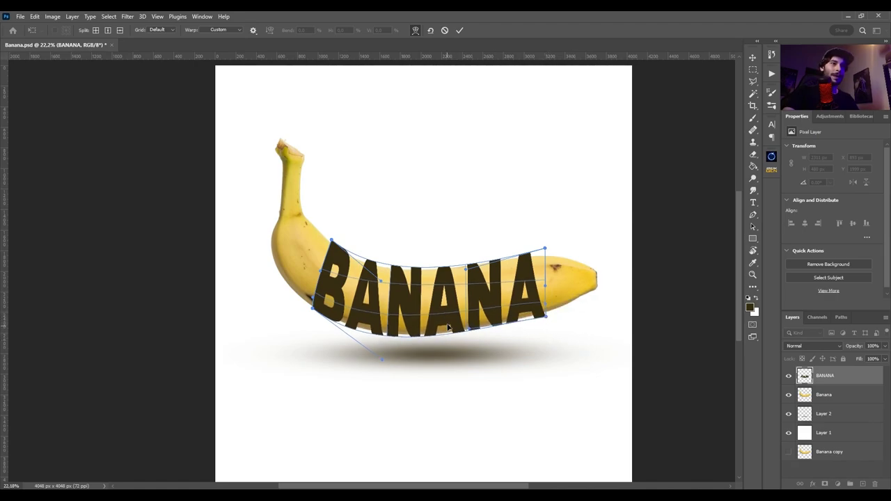
left_click(459, 32)
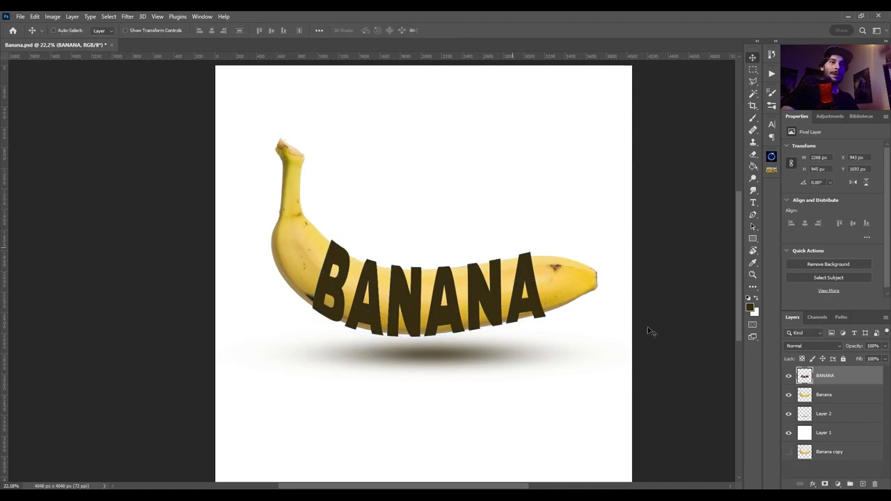
Mask the Banana layer to the BANANA letter selection and hide the dark lettering layer.
left_click(805, 376, "ctrl")
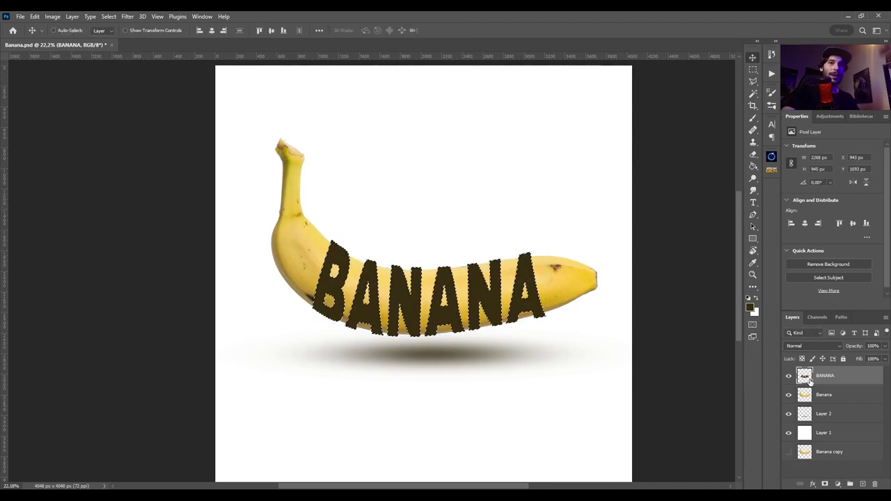
left_click(822, 395)
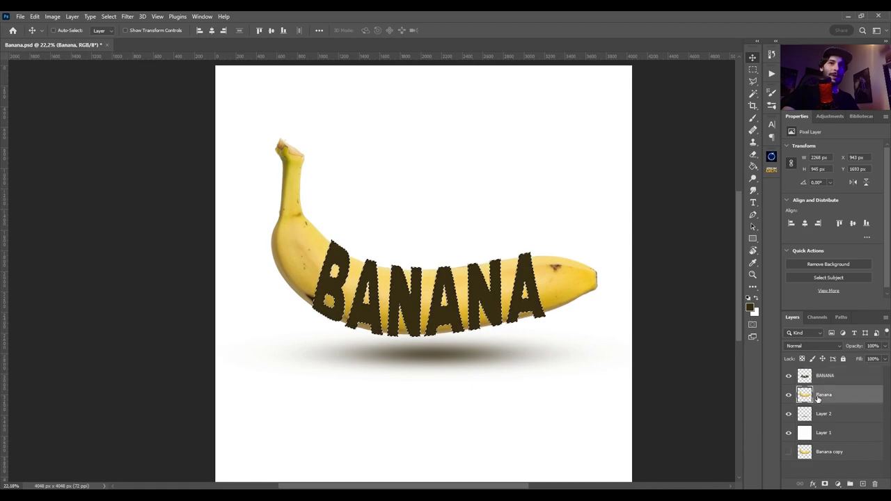
left_click(826, 484)
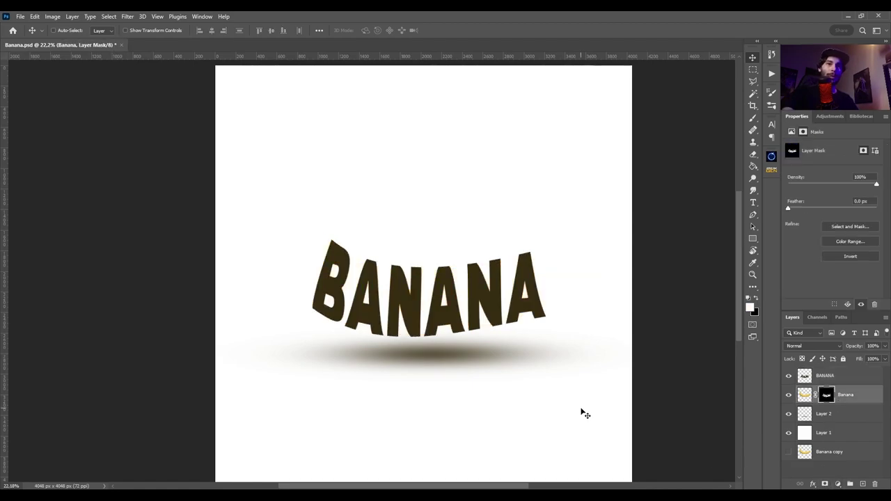
left_click(789, 376)
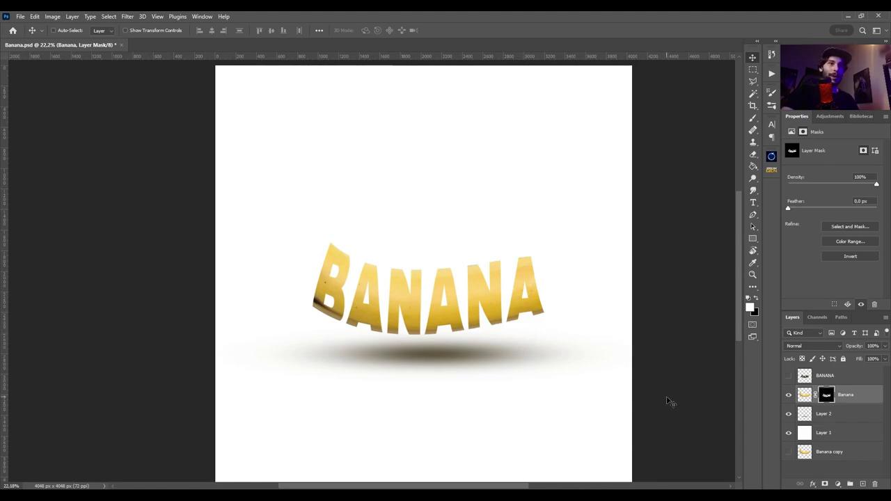
Paint white on the Banana mask with a 288 px soft brush to reveal the stem and tip.
key("b")
right_click(592, 314)
left_click(717, 416)
left_click_drag(558, 265, 461, 272)
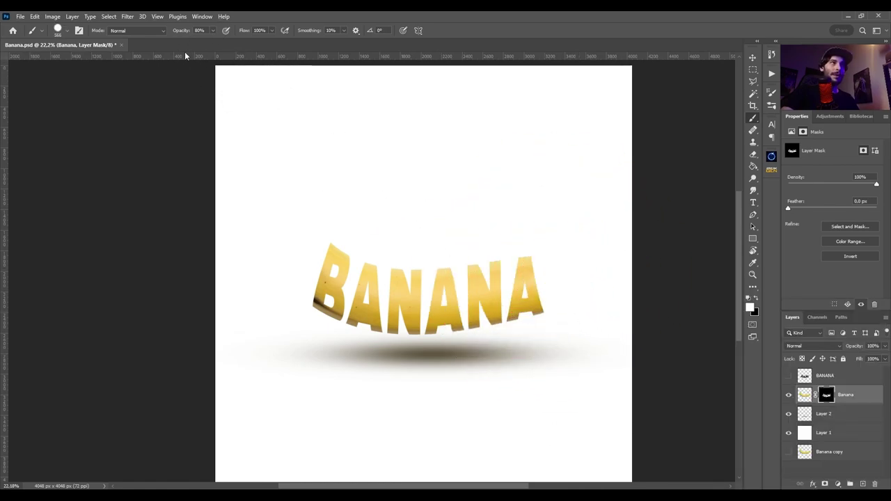
mouse_move(566, 232)
left_mouse_down()
mouse_move(585, 251)
mouse_move(571, 353)
mouse_move(589, 276)
mouse_move(605, 258)
left_mouse_up()
mouse_move(308, 239)
left_mouse_down()
mouse_move(300, 309)
mouse_move(285, 209)
mouse_move(285, 89)
left_mouse_up()
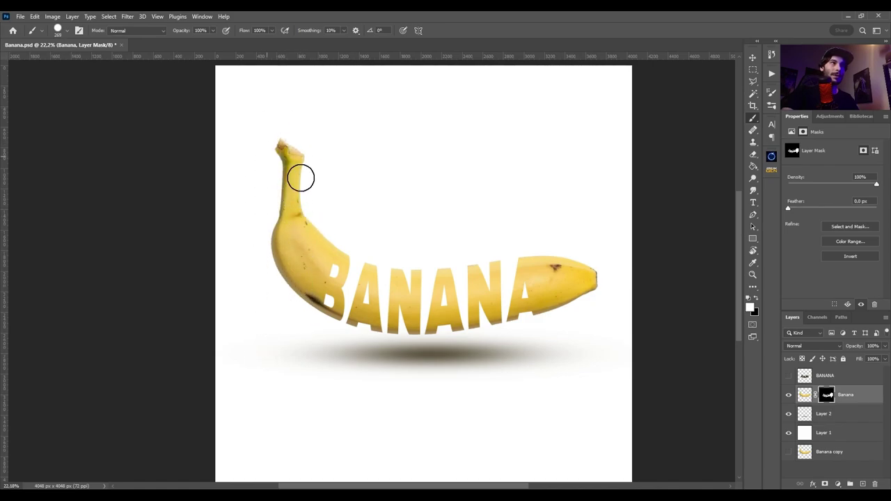
key("v")
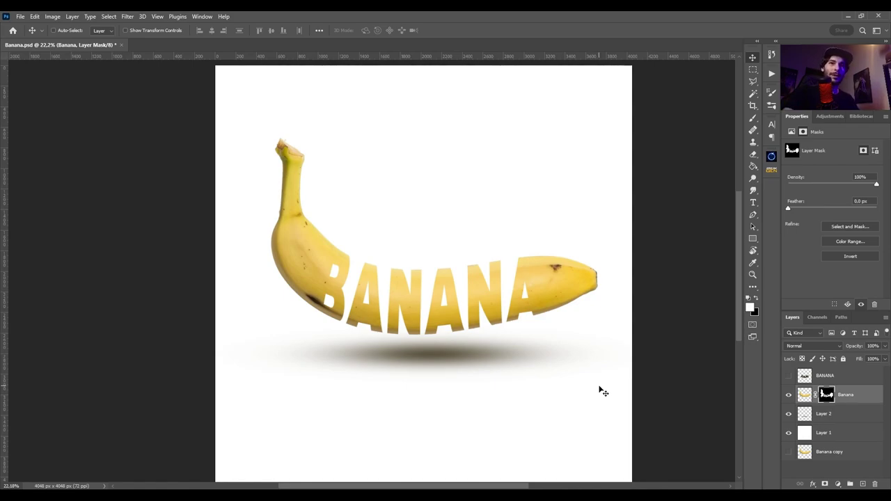
double_click(872, 395)
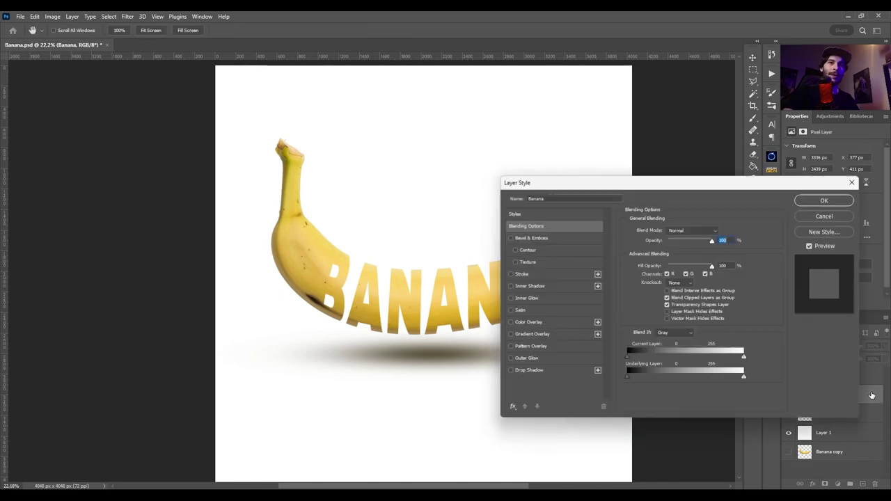
Add a drop shadow to the banana and convert it into a separate Banana's Drop Shadow layer.
left_click(532, 373)
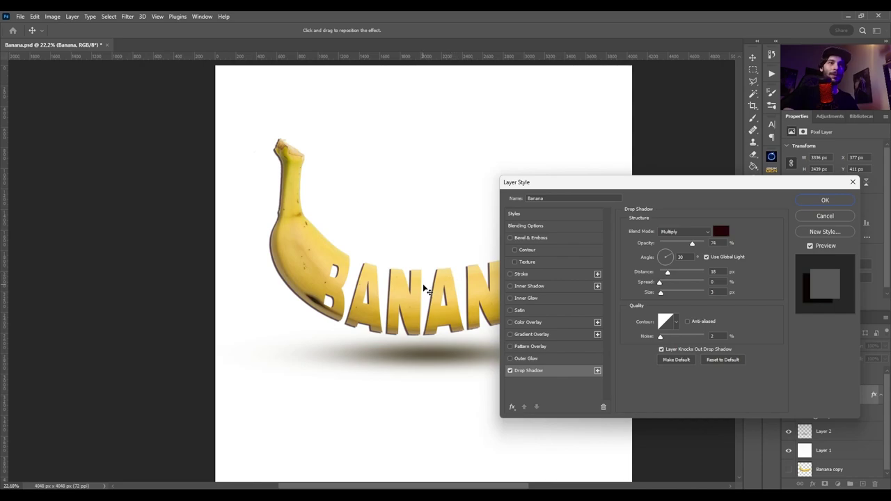
key("Return")
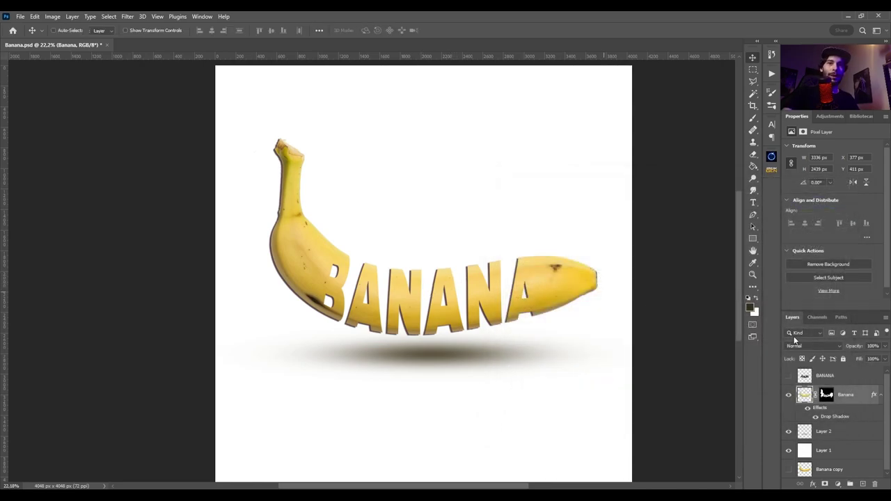
right_click(835, 417)
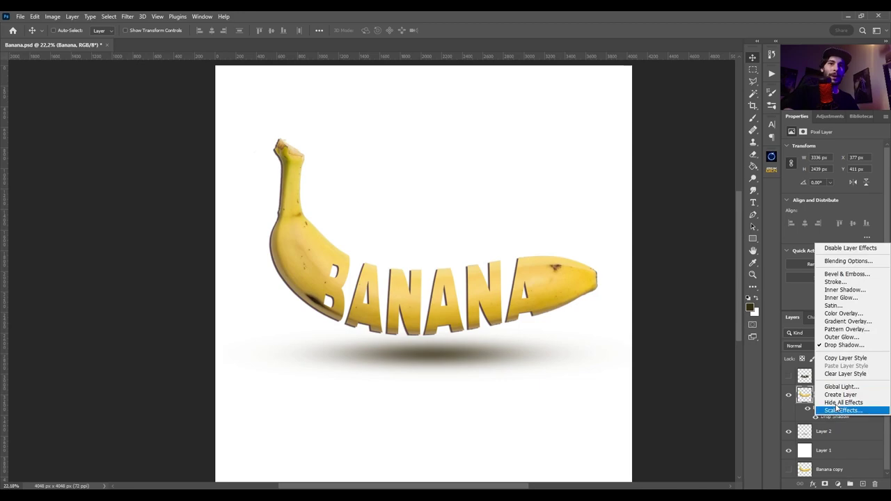
left_click(840, 395)
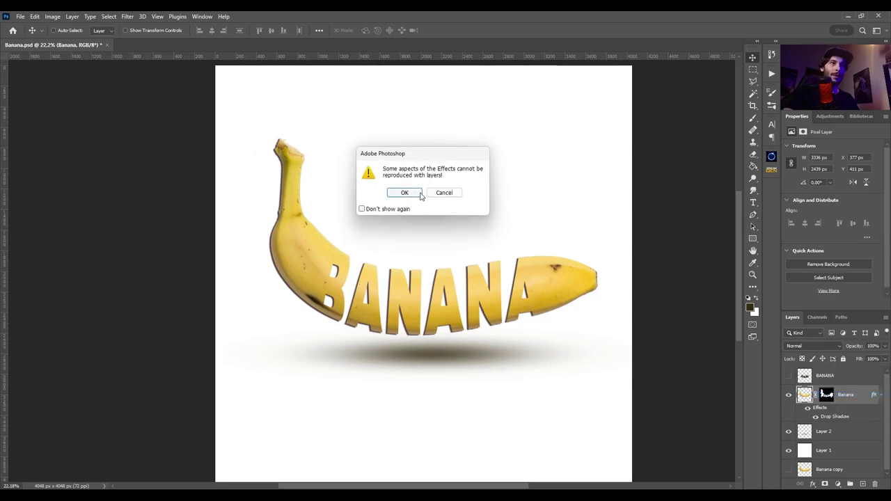
left_click(407, 195)
left_click(820, 416)
Give Banana's Drop Shadow a black layer mask and paint white to reveal part of the shadow.
left_click(789, 415)
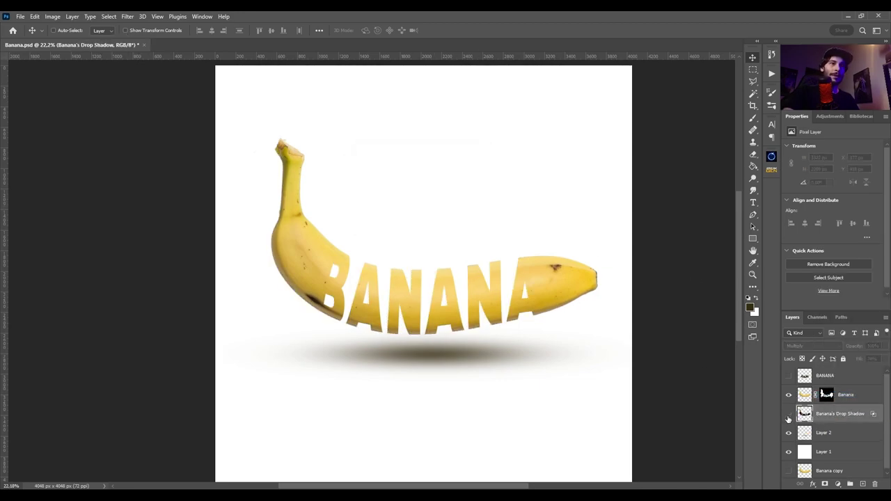
left_click(826, 485, "alt")
key("b")
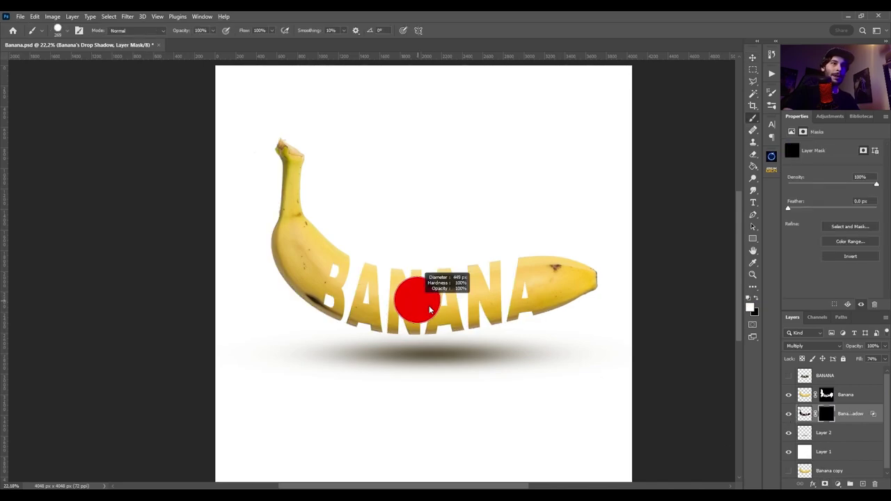
key("x")
mouse_move(356, 271)
left_mouse_down()
mouse_move(335, 288)
mouse_move(364, 278)
left_mouse_up()
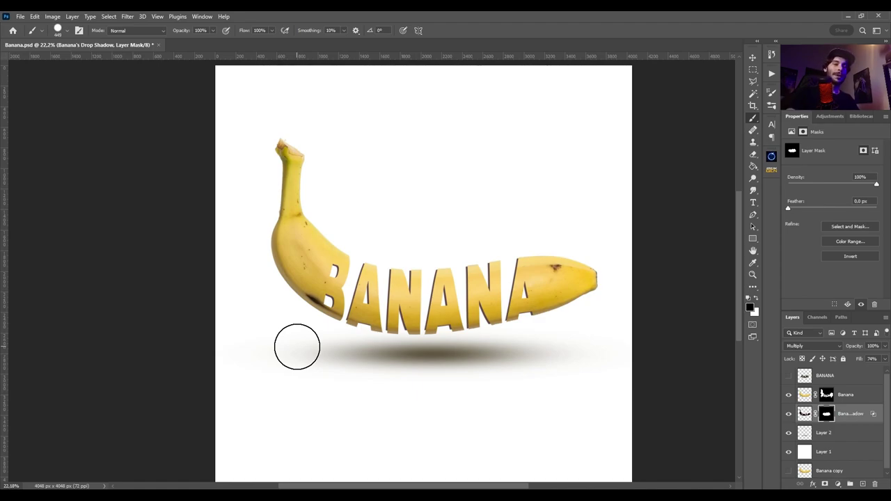
key("v")
left_click(847, 416)
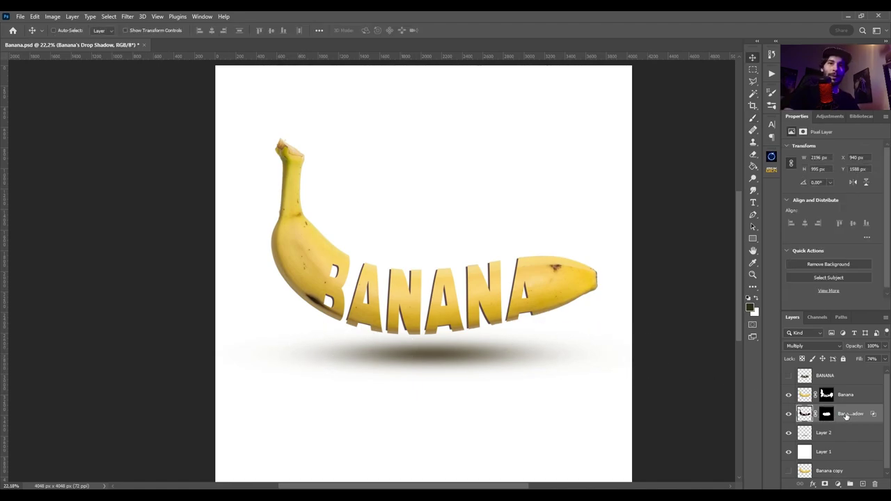
Delete Banana's Drop Shadow, show the dark BANANA lettering, and duplicate it as BANANA copy.
key("Delete")
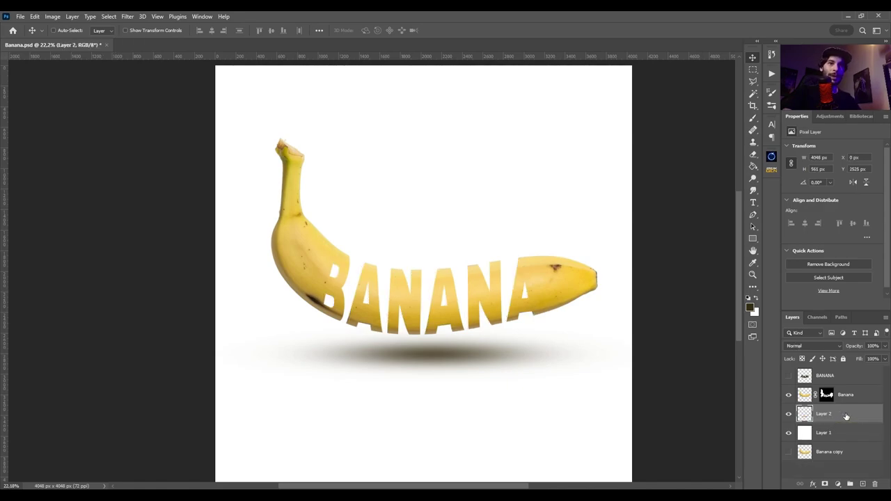
left_click(816, 377)
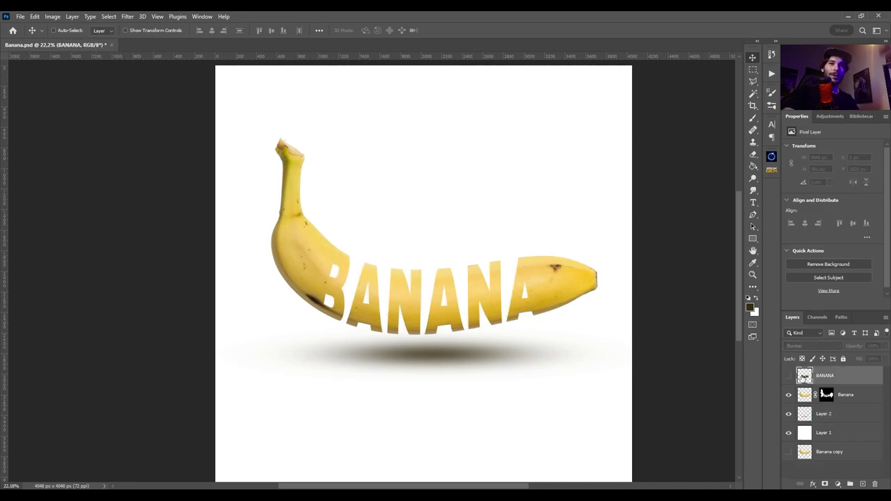
left_click(789, 377)
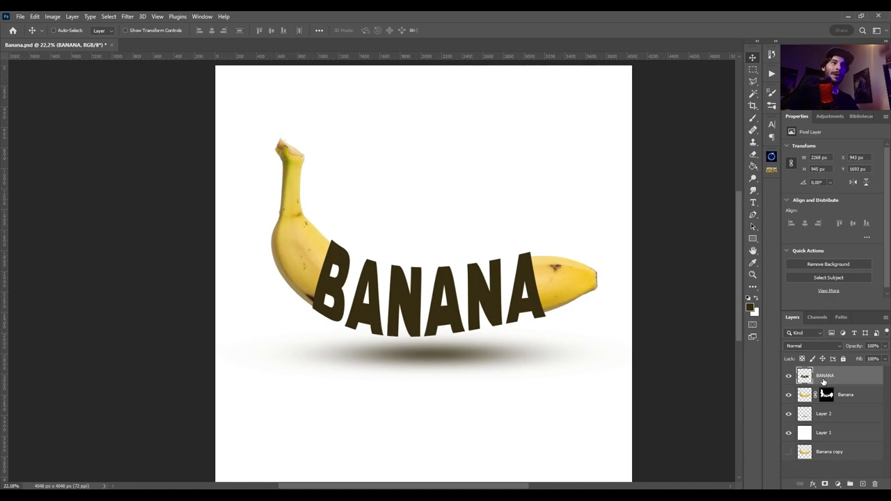
left_click_drag(824, 382, 826, 392)
key("ctrl+j")
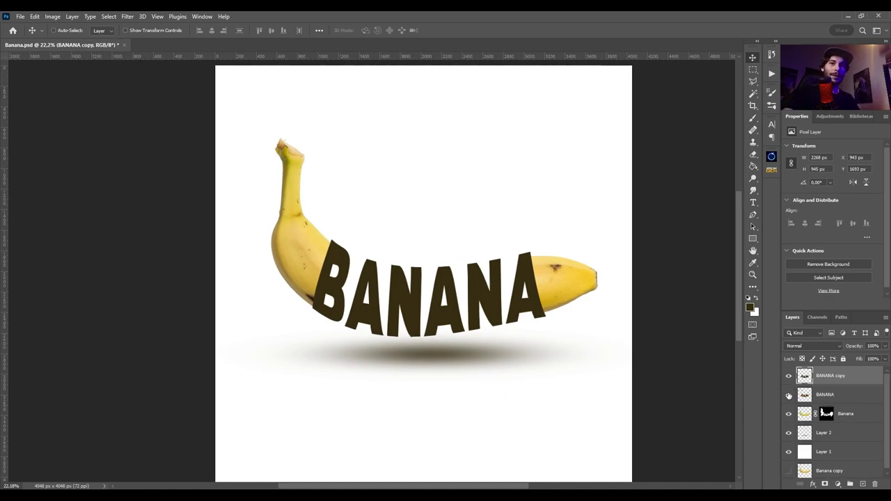
key("ctrl+t")
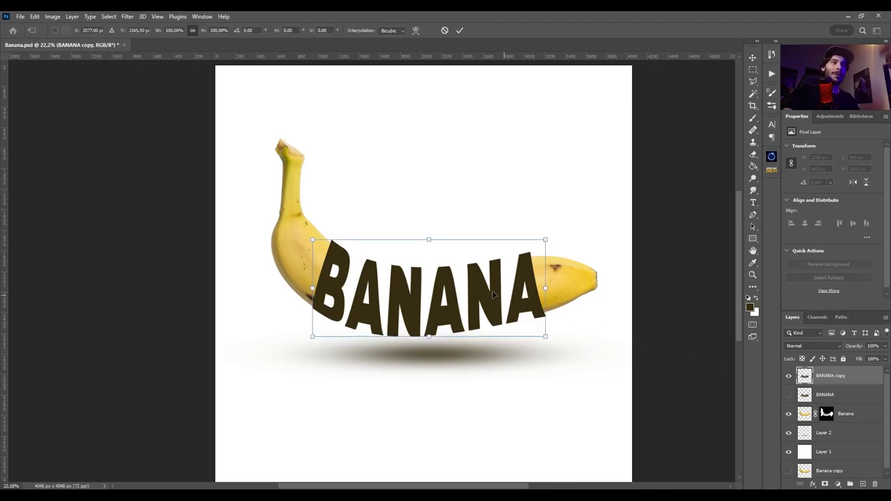
Apply an Arc warp bending the BANANA copy letters into a downward curve.
right_click(480, 287)
left_click(496, 350)
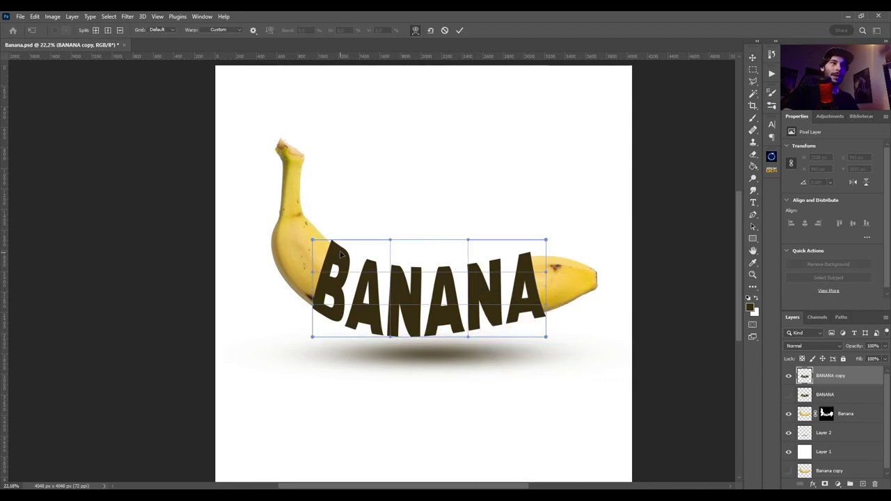
left_click(232, 30)
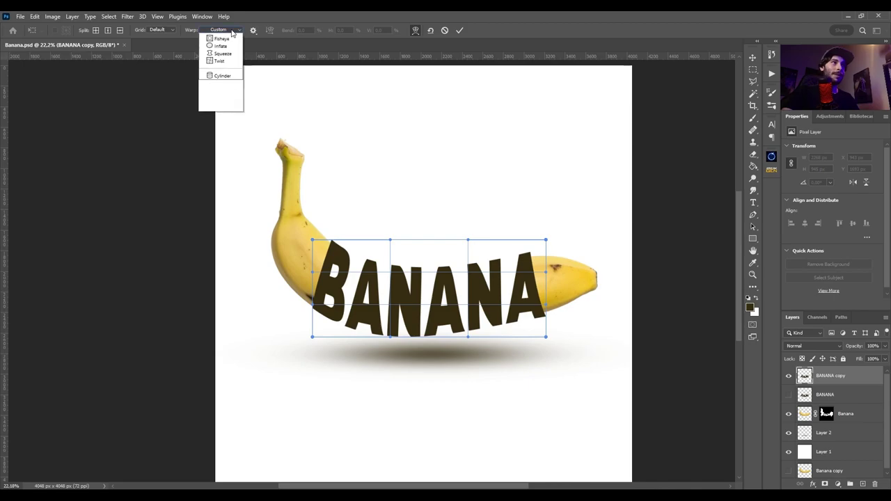
left_click(224, 54)
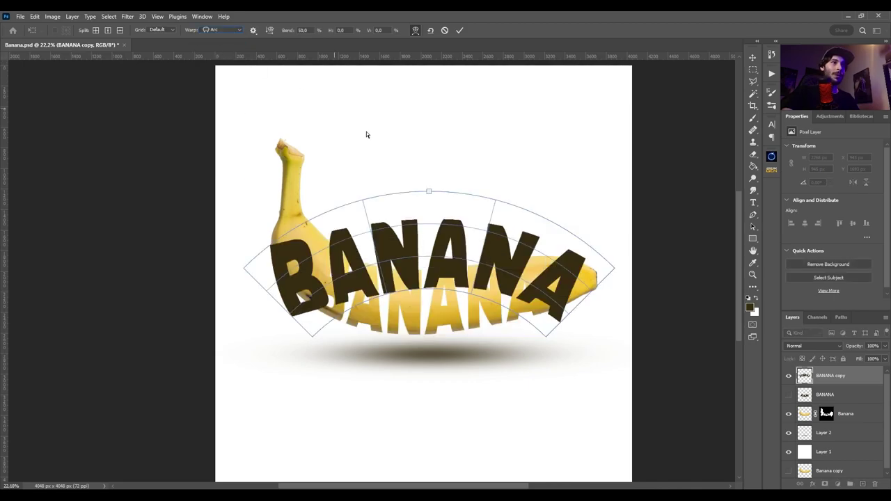
left_click_drag(427, 192, 421, 291)
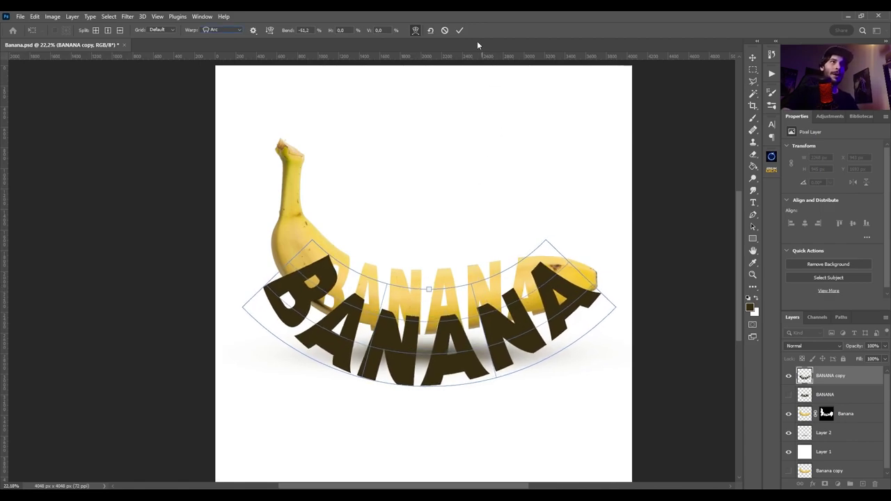
left_click(460, 30)
Bow the word's top upward, then stack it beneath the Banana layer, offset slightly.
key("ctrl+t")
right_click(456, 333)
left_click(481, 201)
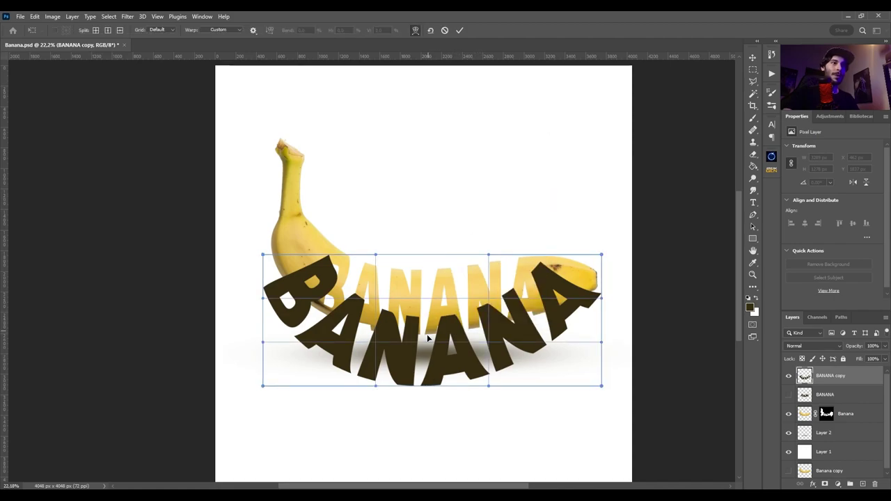
mouse_move(428, 337)
left_mouse_down()
mouse_move(431, 366)
mouse_move(431, 338)
left_mouse_up()
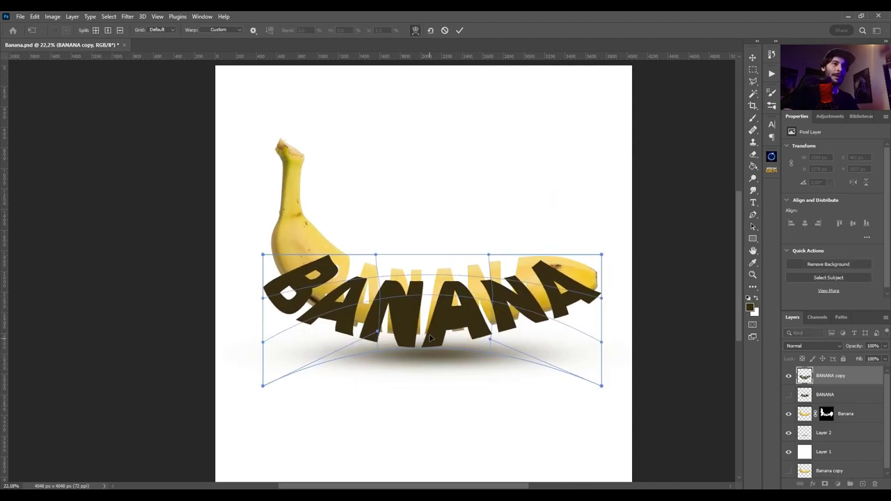
left_click_drag(428, 260, 430, 236)
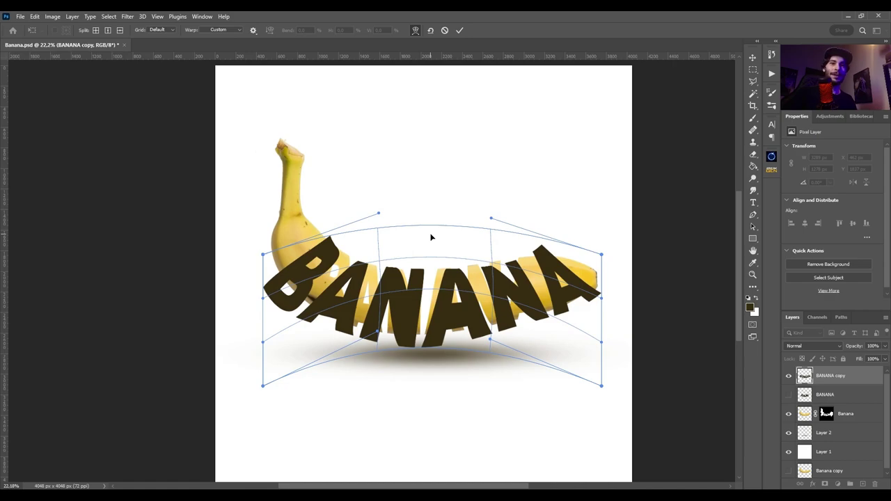
left_click(460, 31)
left_click_drag(845, 414, 848, 418)
left_click_drag(522, 335, 518, 330)
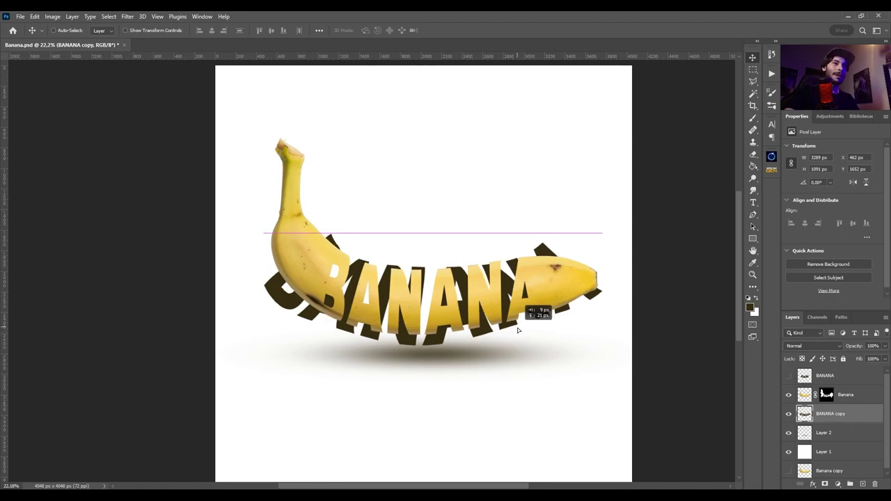
Shrink the BANANA copy to about 93.5% and shift it slightly right.
key("ctrl+t")
left_click_drag(604, 344, 593, 340)
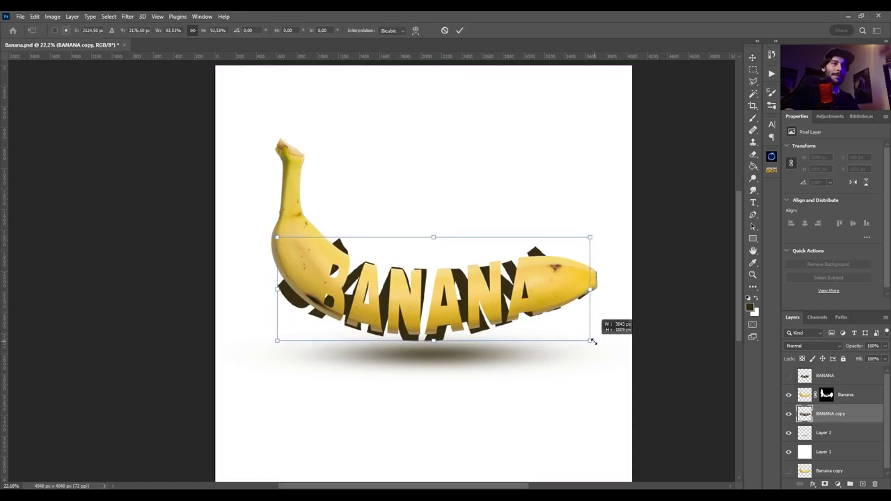
left_click_drag(528, 313, 539, 316)
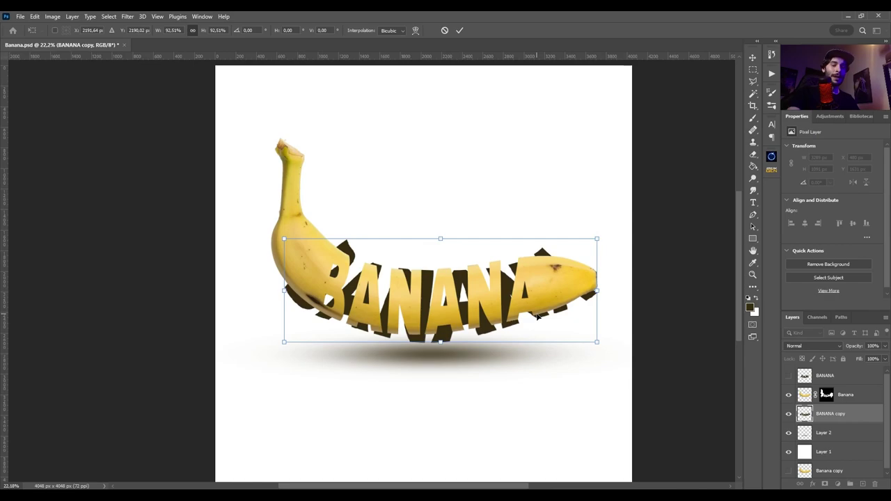
key("Return")
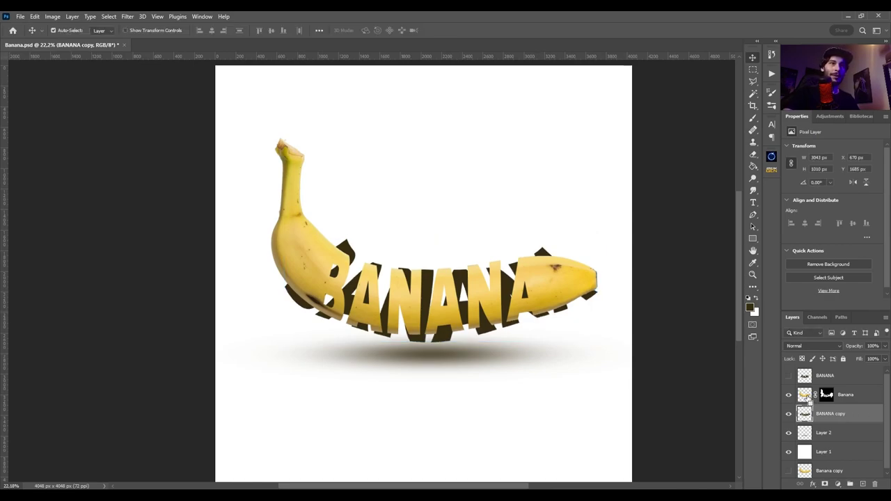
Mask the letter copy to the banana outline, then remove that mask and deselect.
left_click(806, 397, "ctrl")
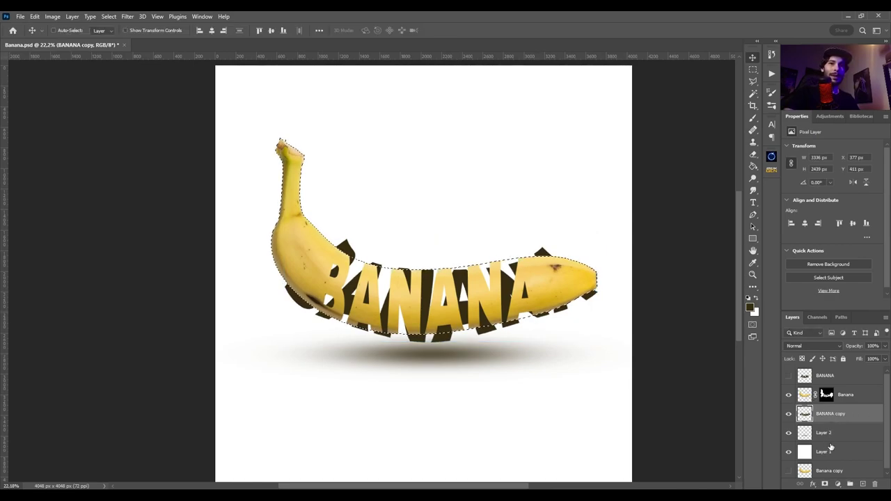
left_click(825, 484)
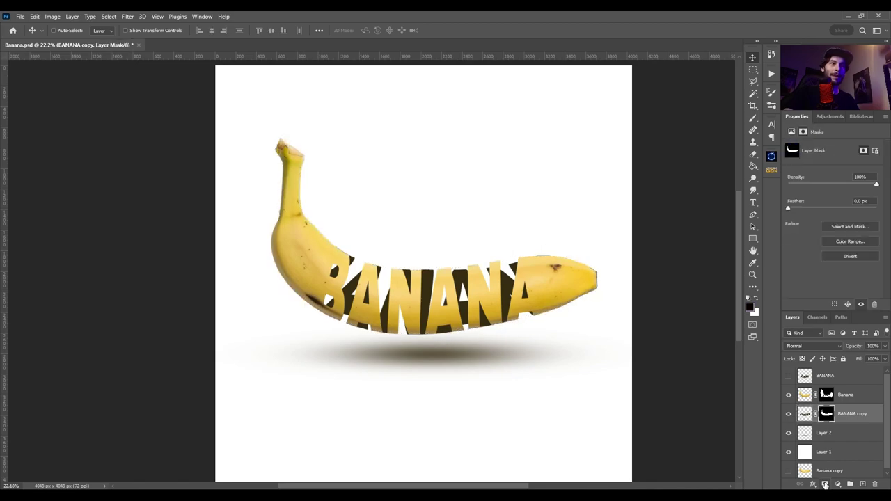
left_click(814, 415)
left_click(828, 415, "ctrl")
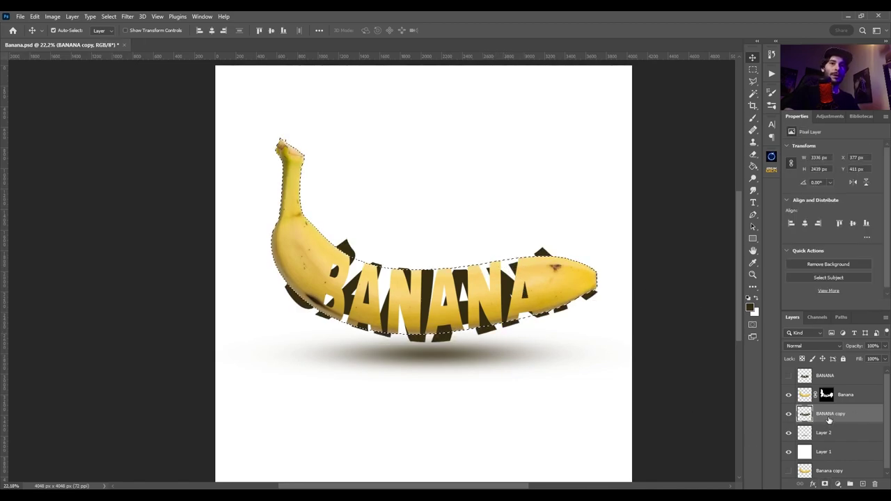
key("ctrl+d")
Rewarp the letters into a stronger arc and mask them to the banana outline again.
key("ctrl+t")
right_click(517, 288)
left_click(528, 335)
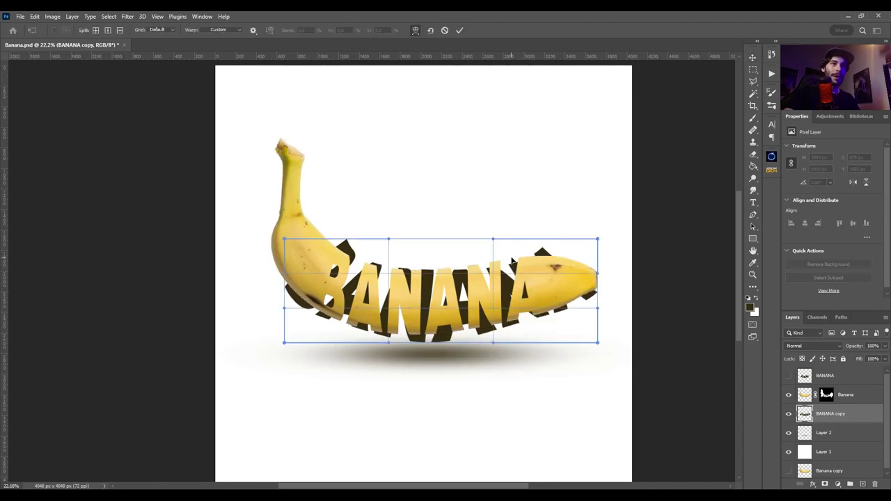
left_click_drag(493, 239, 493, 223)
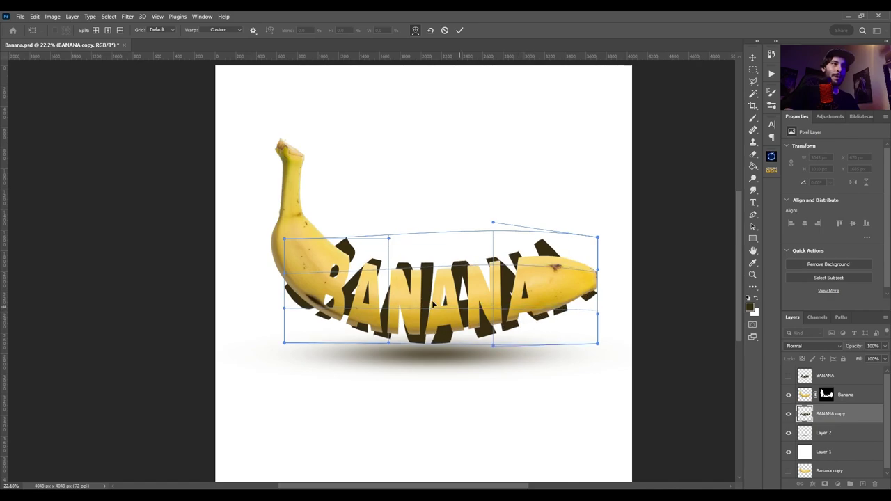
key("Return")
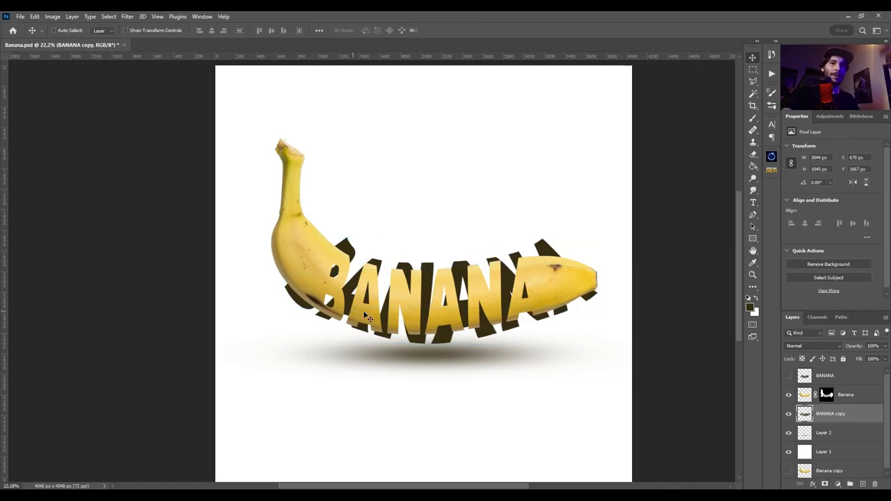
left_click(805, 395, "ctrl")
left_click(826, 485)
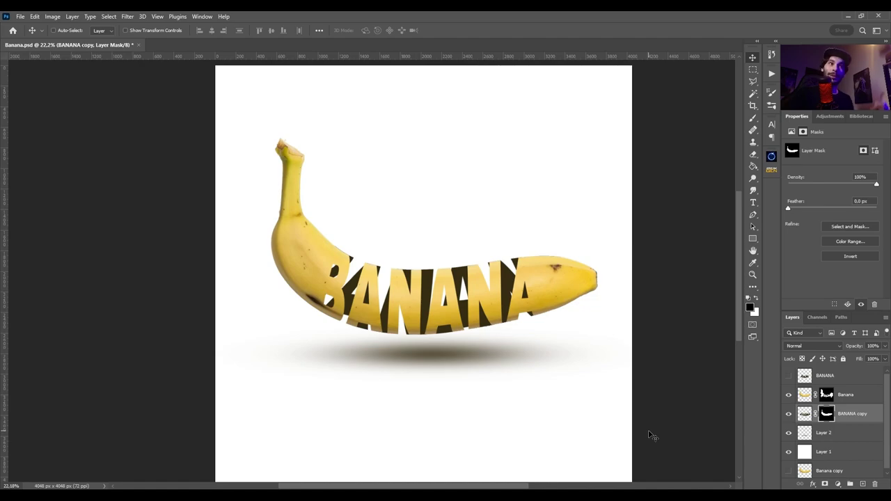
Duplicate the Banana layer, apply its mask, clip it to BANANA copy, and add a Levels adjustment.
left_click(855, 397)
key("ctrl+j")
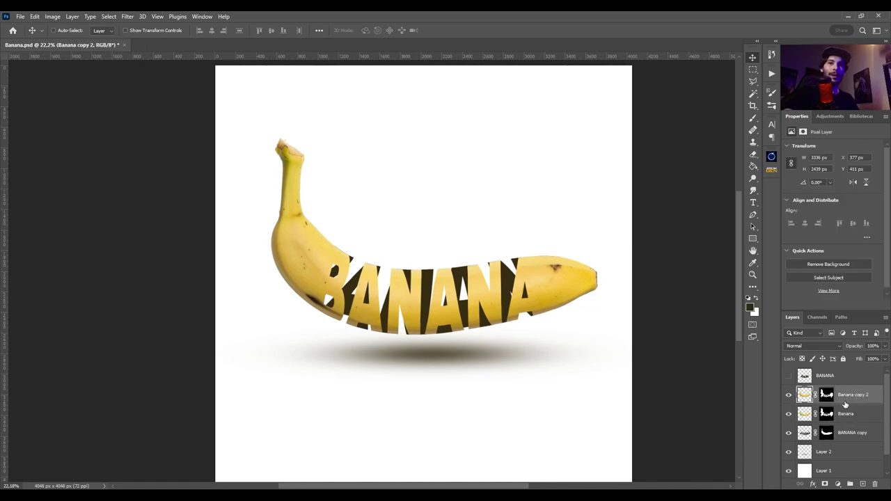
right_click(827, 415)
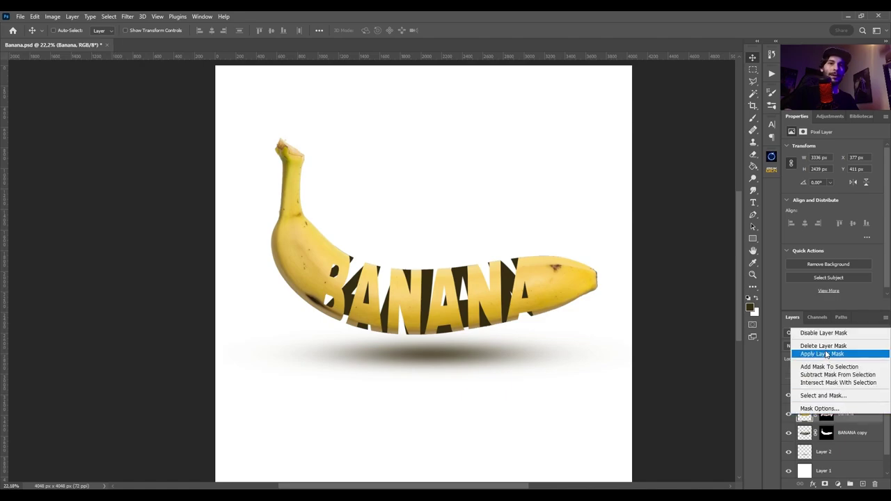
left_click(826, 354)
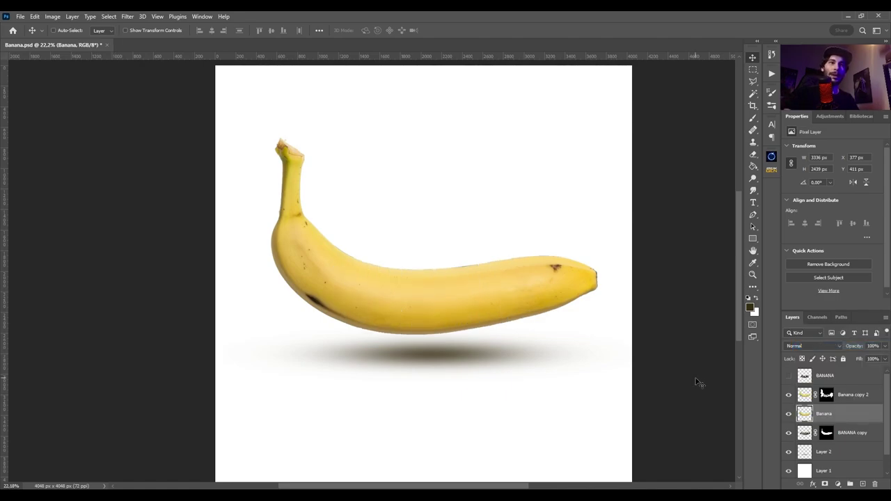
left_click(842, 422, "alt")
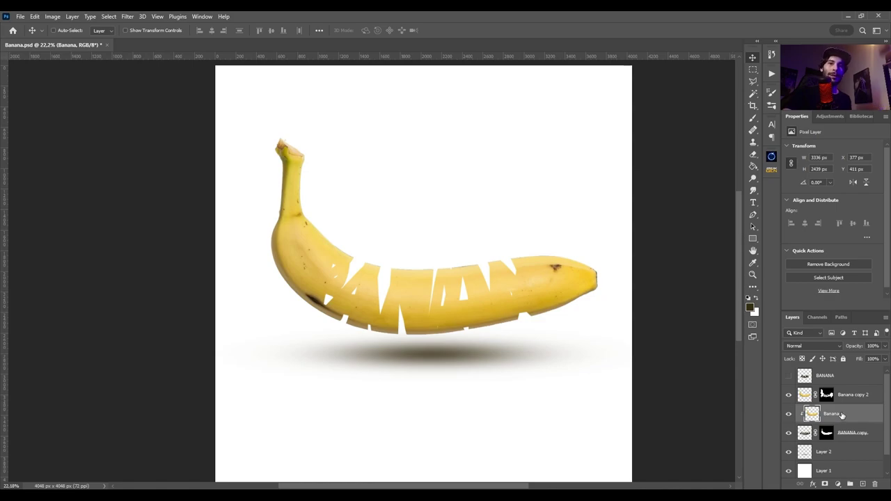
left_click(838, 484)
left_click(826, 364)
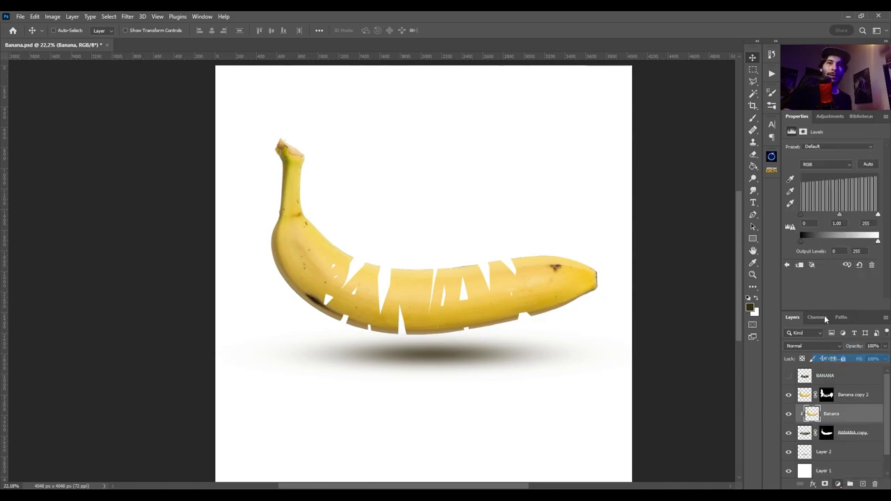
Clip Levels 1 to the letter texture at 93 / 1.06 / 255, then add a clipped empty layer.
left_click(821, 307)
left_click_drag(838, 217, 862, 216)
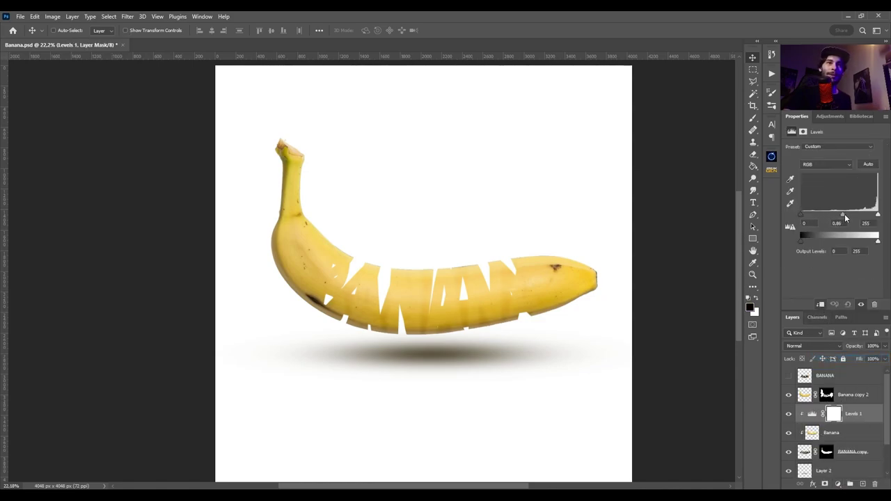
left_click_drag(801, 215, 852, 215)
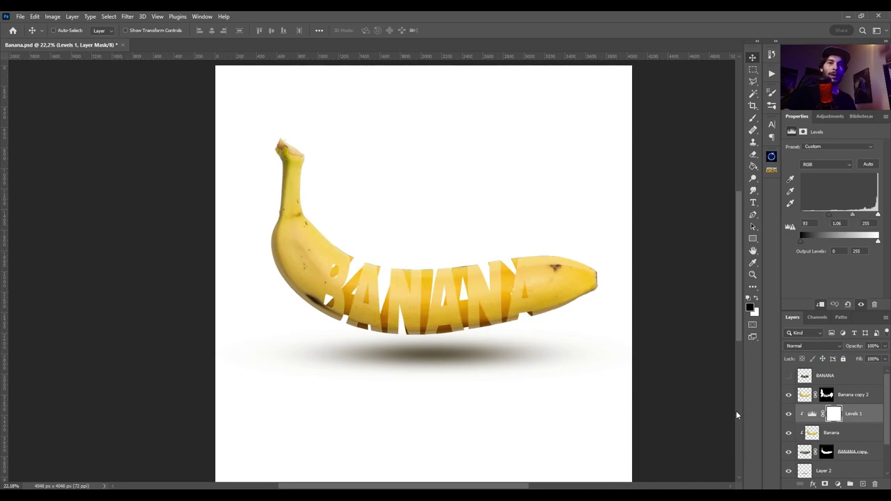
left_click(863, 484)
left_click(844, 419, "alt")
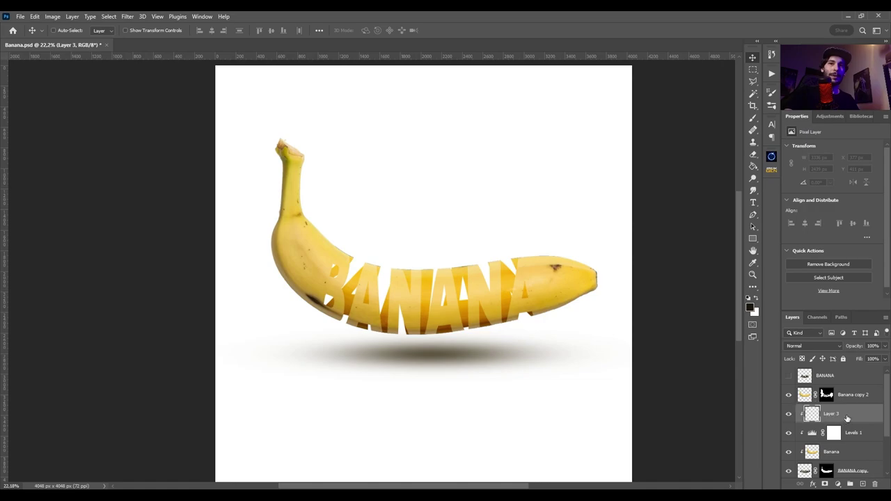
Paint soft dark shading across the recessed BANANA letters with a broad soft brush on Layer 3.
key("b")
mouse_move(454, 239)
left_mouse_down()
mouse_move(469, 245)
mouse_move(446, 246)
left_mouse_up()
left_click_drag(318, 234, 633, 199)
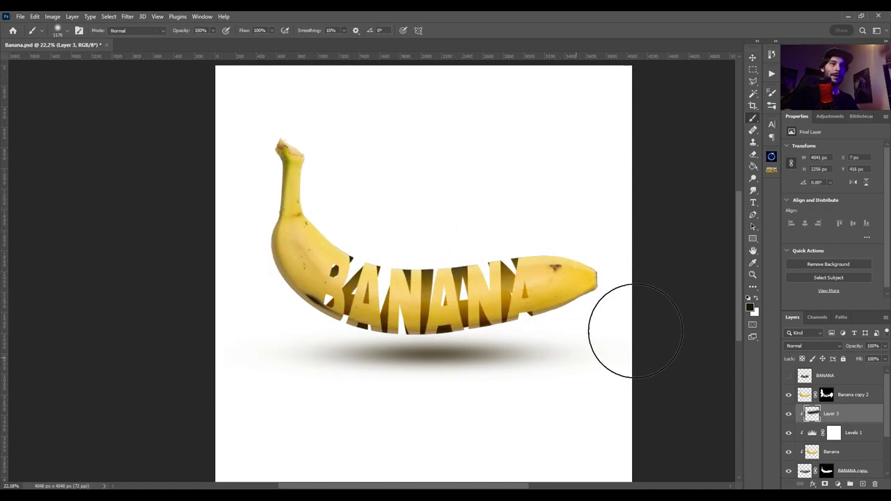
key("v")
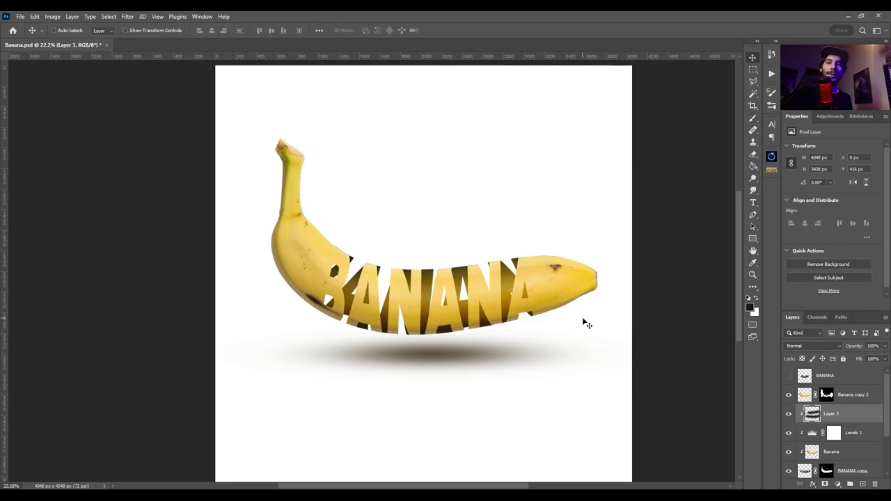